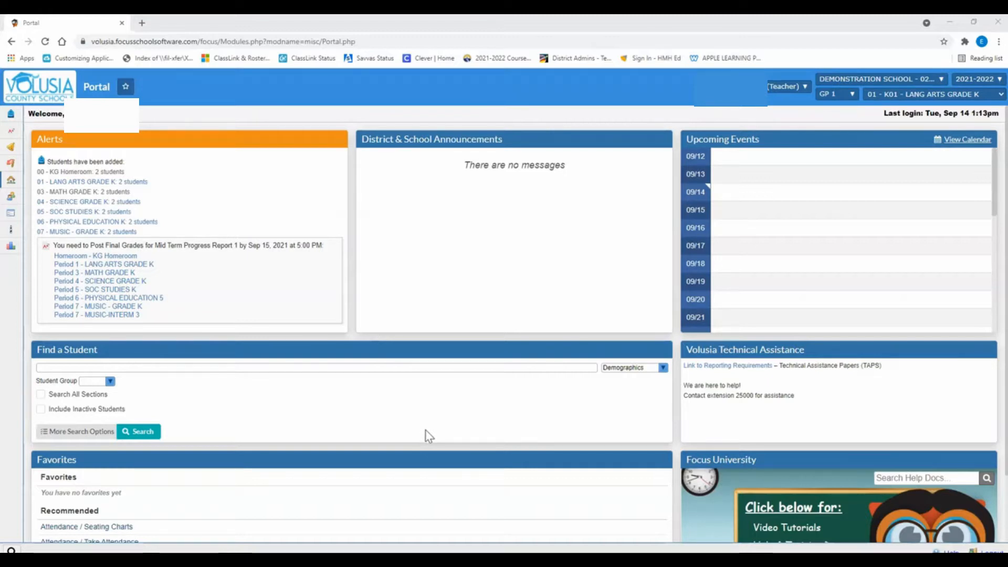
- Open the Missing Grades report under gradebook reports, save it with all courses shown, and view the list of course sections
click(435, 429)
click(15, 132)
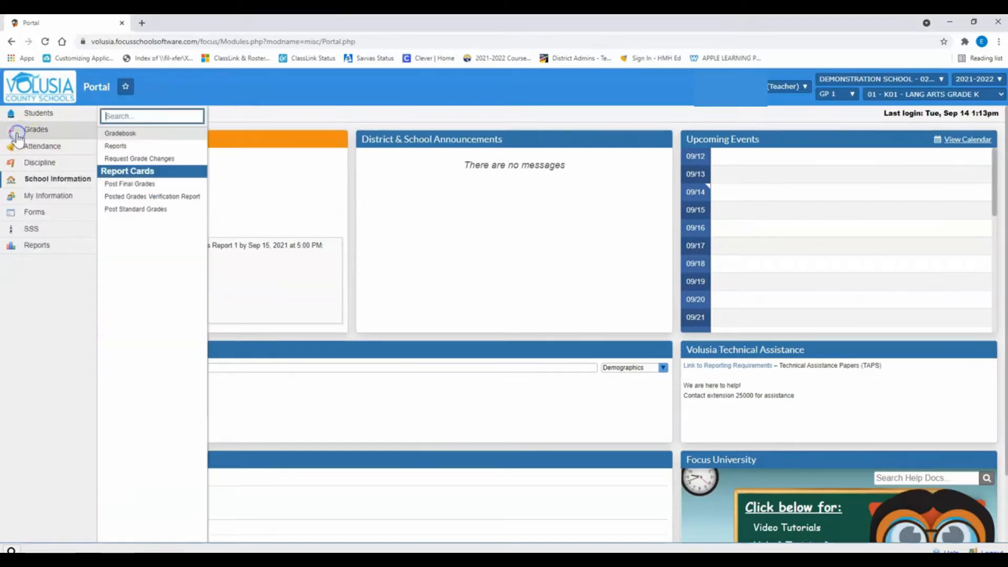
click(144, 147)
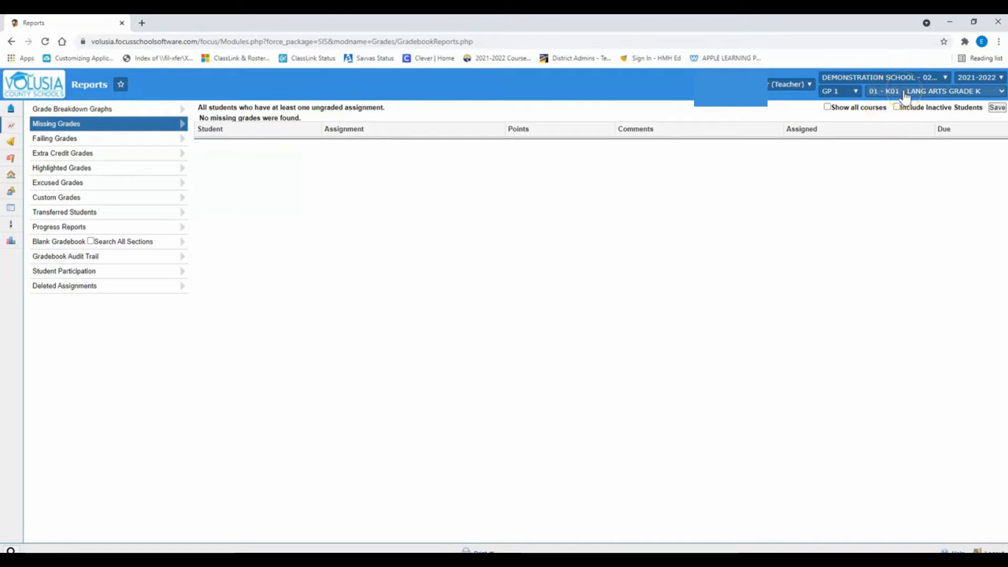
click(827, 107)
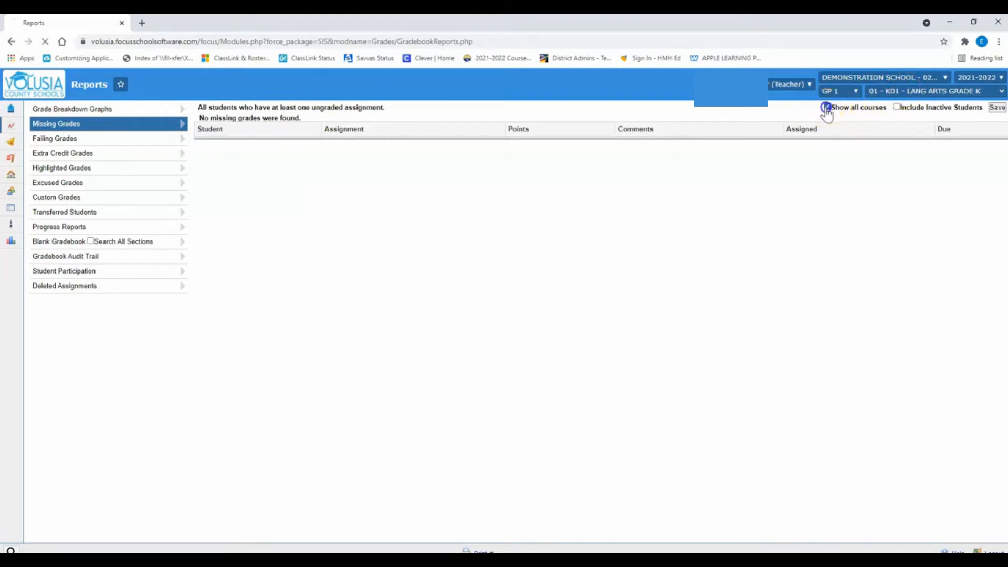
click(997, 108)
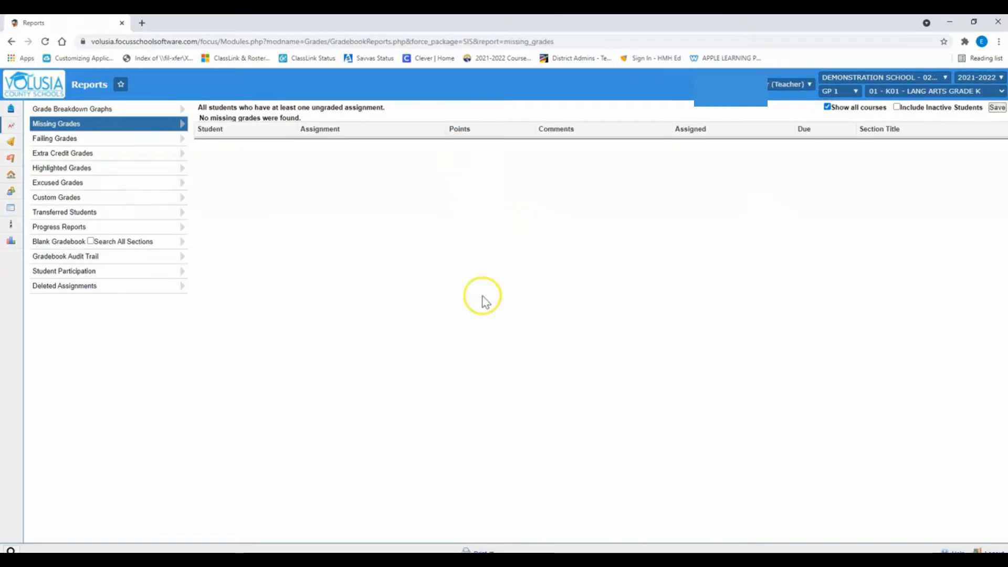
click(965, 91)
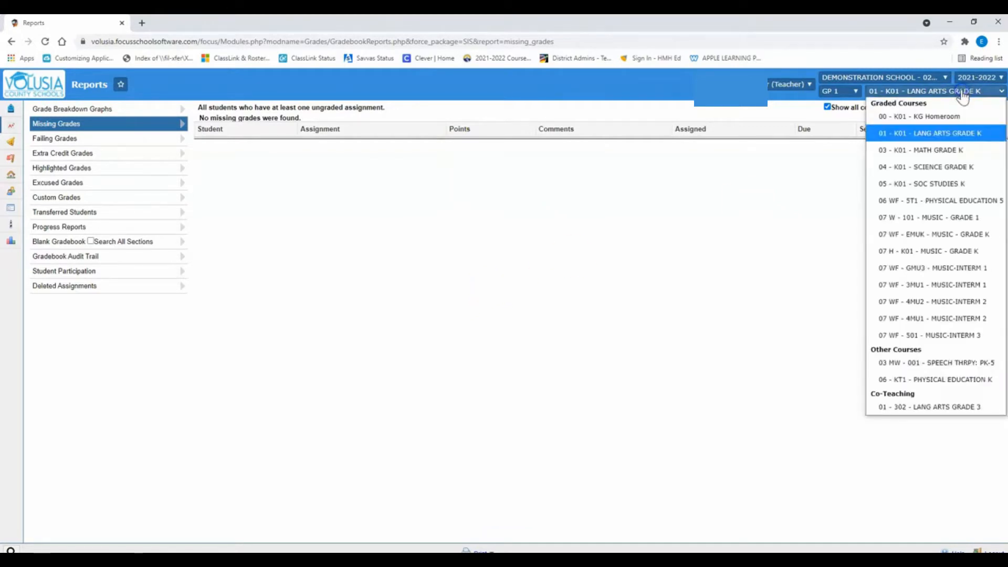
click(674, 265)
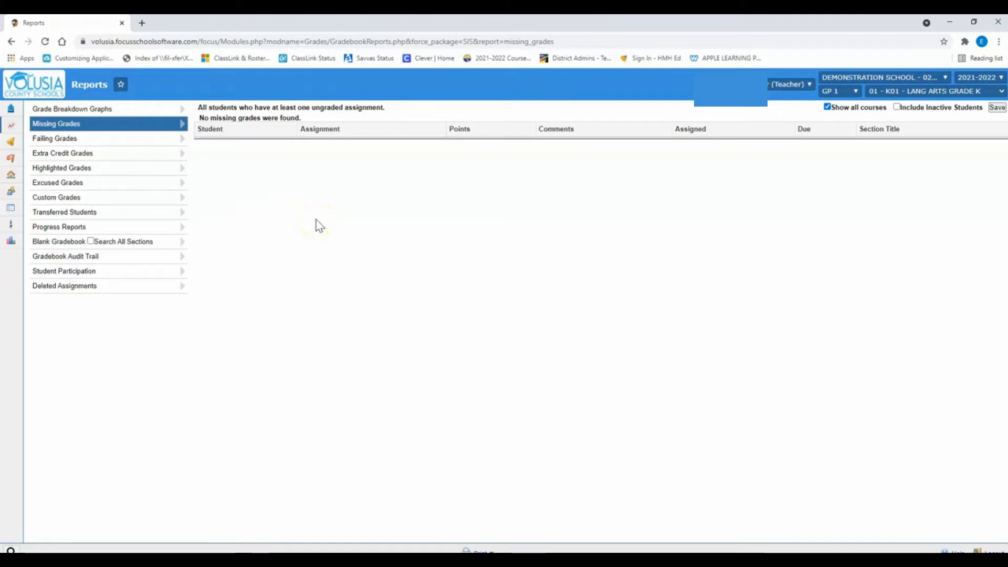
- Return to the portal home page and open Post Final Grades for Mid Term Progress Report 1
click(41, 87)
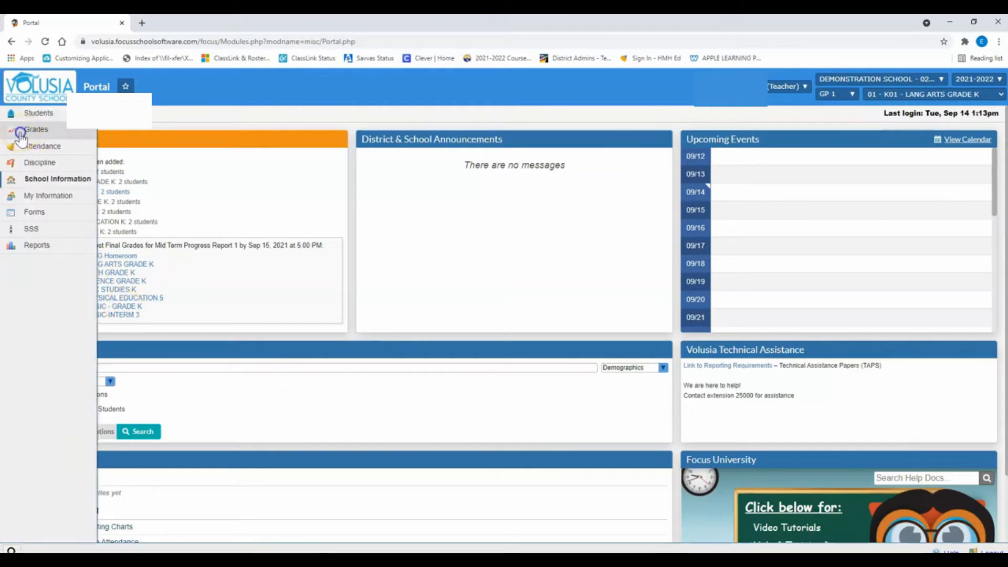
click(21, 133)
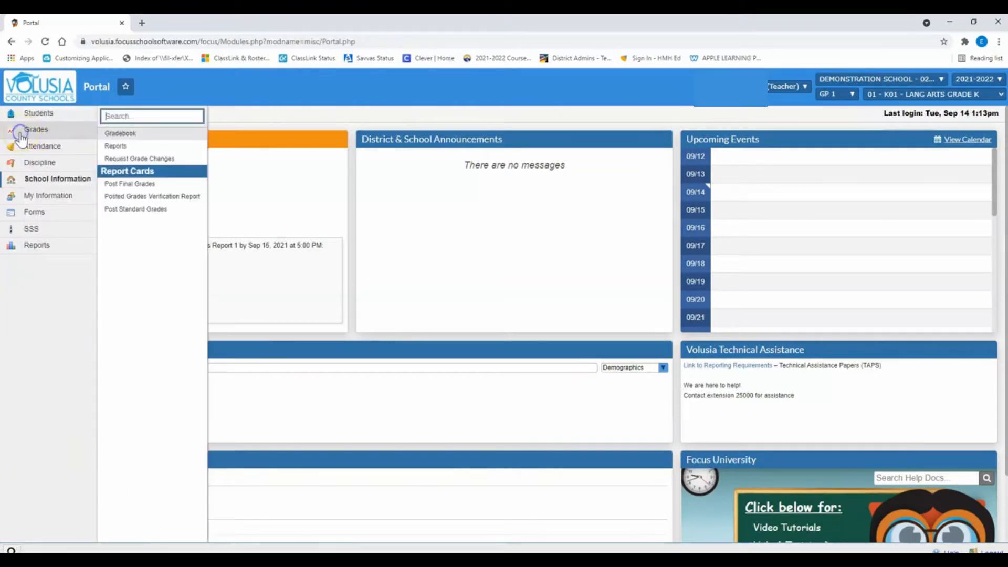
click(124, 187)
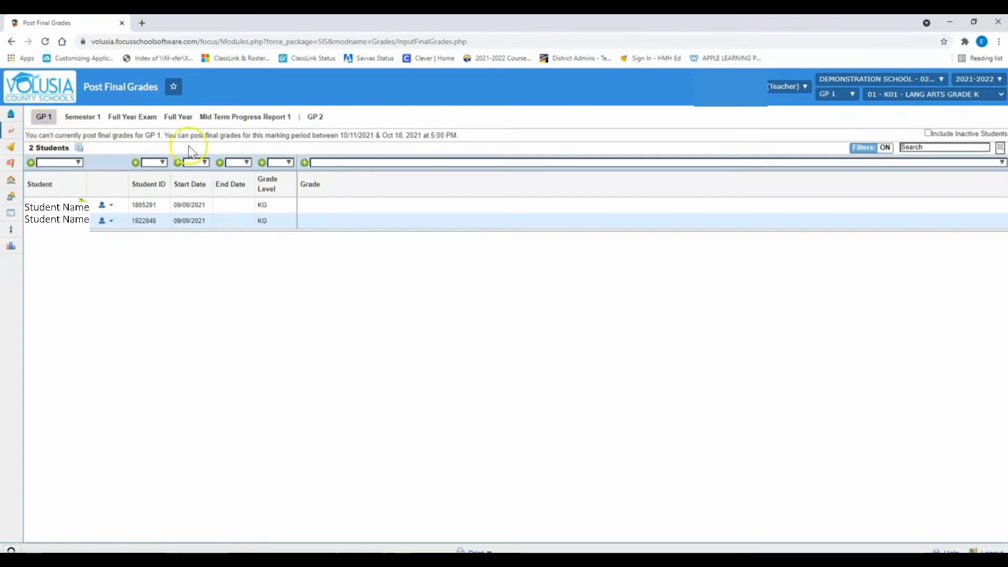
click(234, 121)
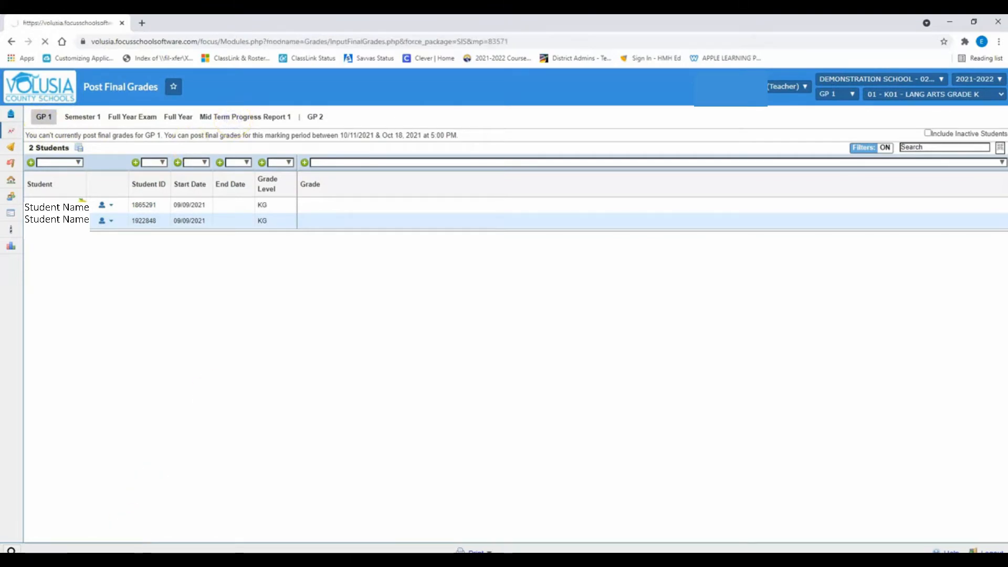
click(360, 446)
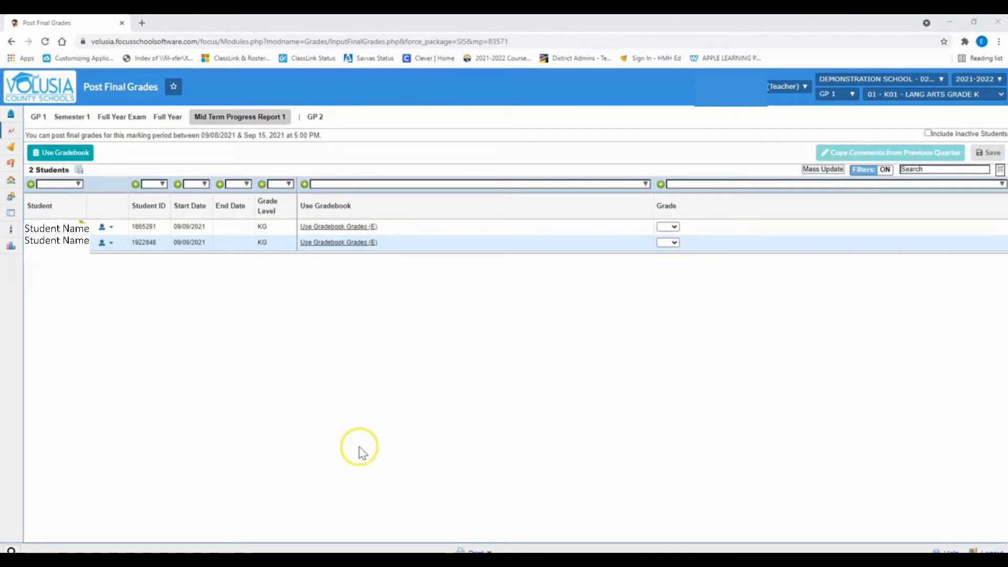
click(364, 450)
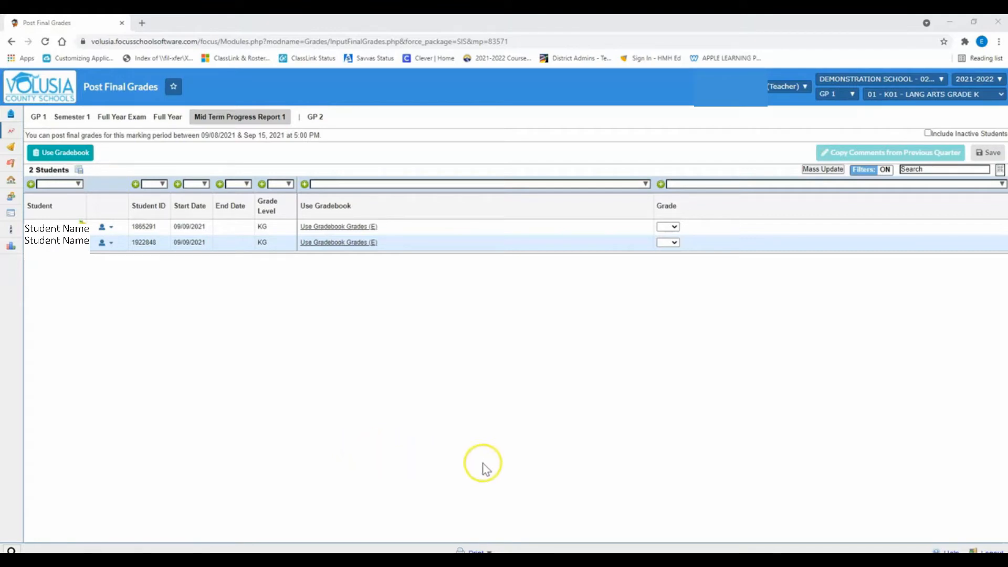
- Switch to the section 00 - K01 - KG Homeroom and show its Mid Term Progress Report 1 grades
click(970, 99)
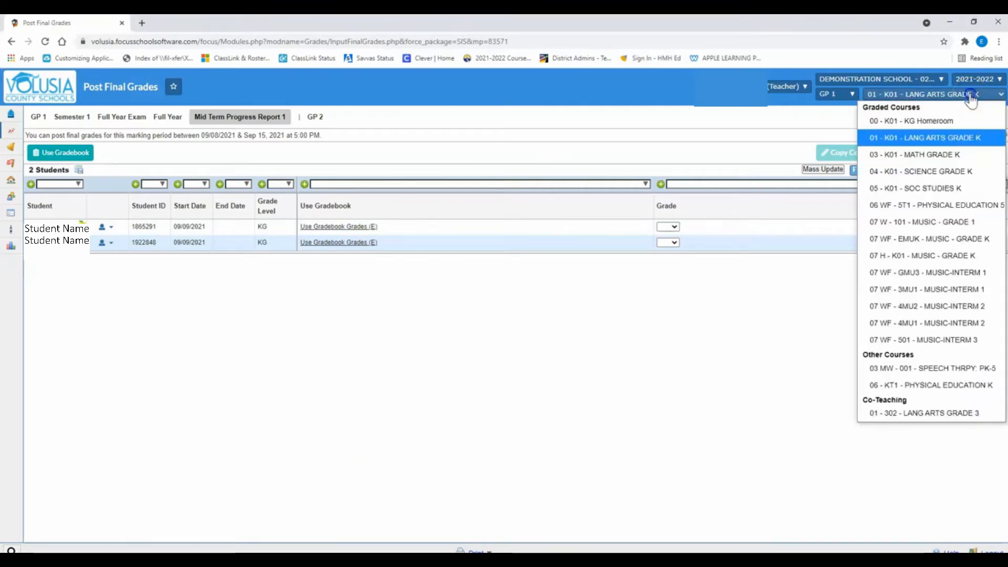
click(917, 121)
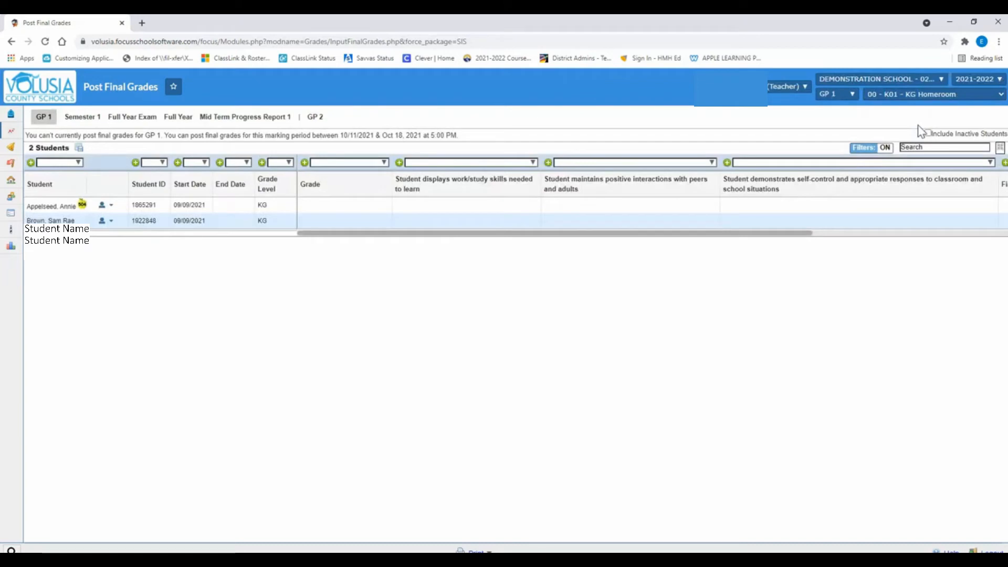
click(247, 117)
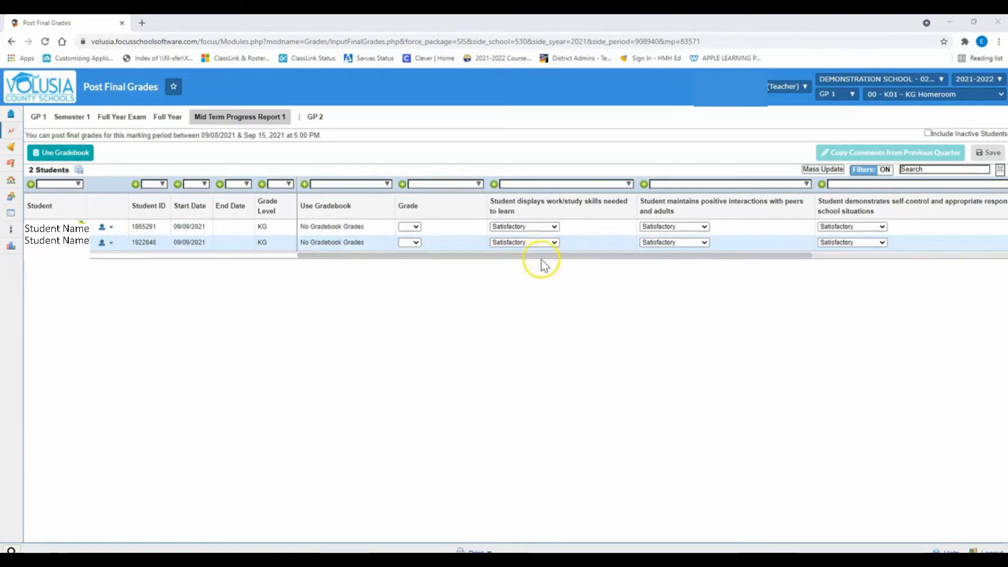
- Rate the second student Unsatisfactory for self-control and appropriate responses to classroom and school situations, and save
mouse_move(540, 256)
mouse_down()
mouse_move(904, 247)
mouse_move(569, 290)
mouse_move(546, 292)
mouse_move(532, 274)
mouse_up()
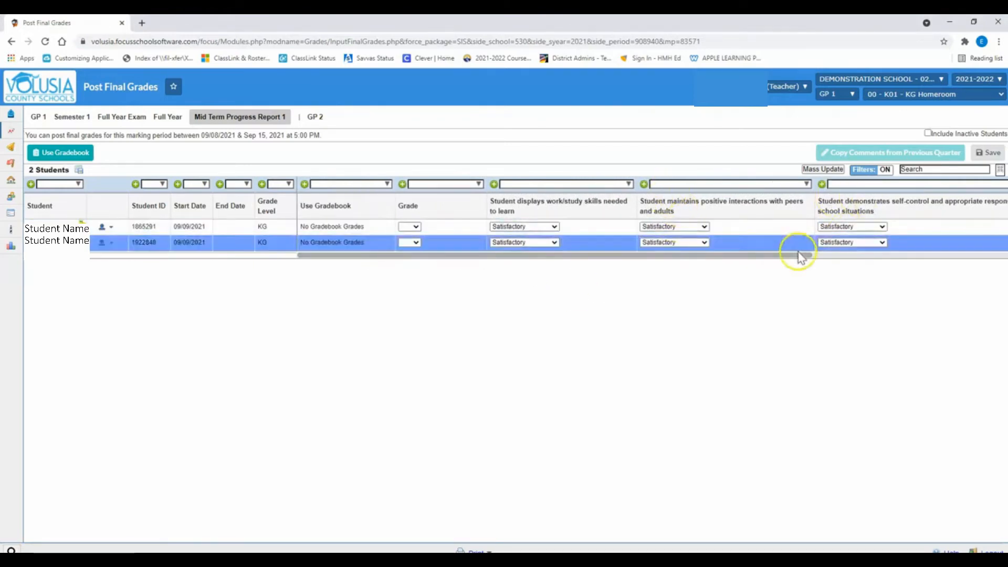
drag(798, 255, 991, 276)
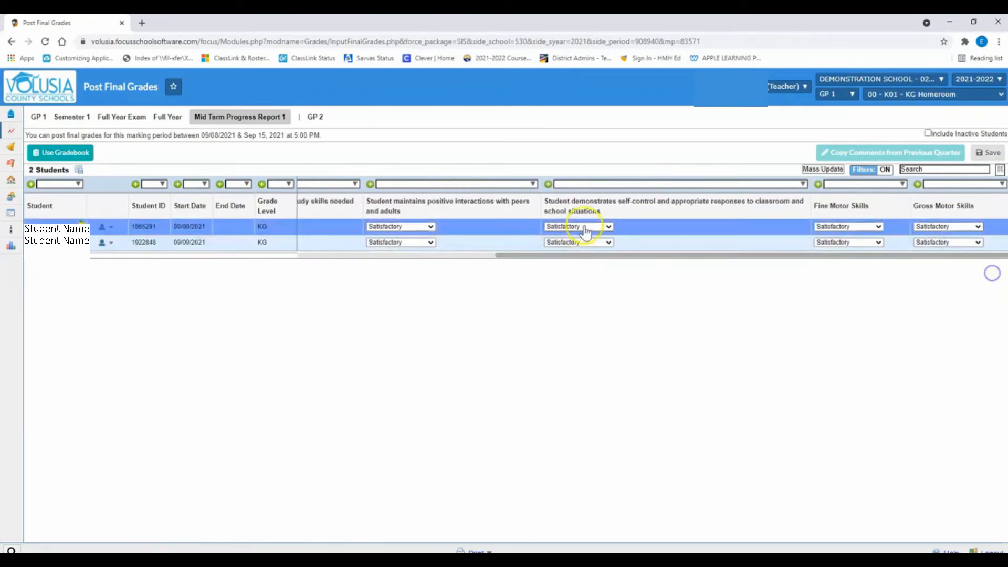
click(579, 243)
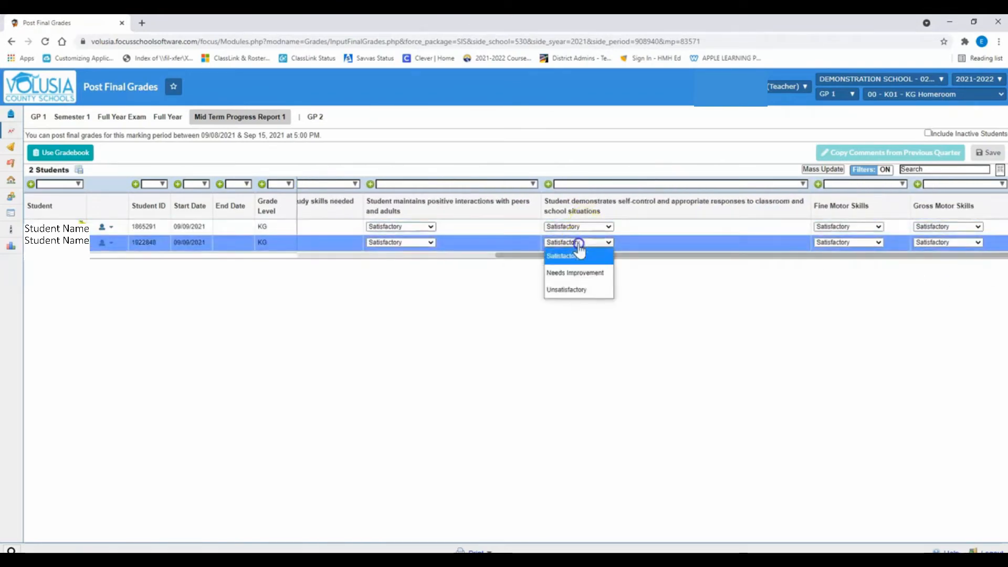
click(571, 291)
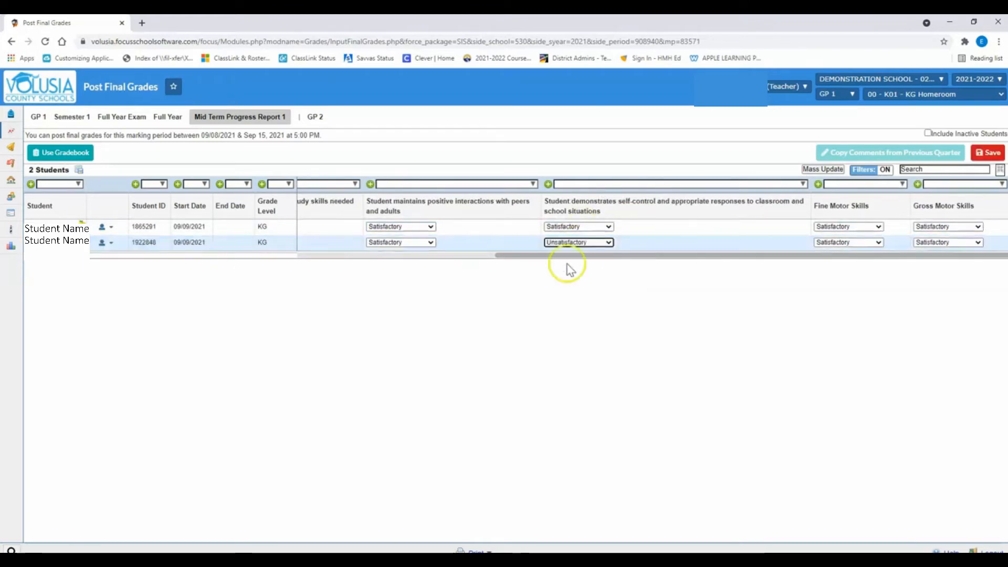
click(991, 155)
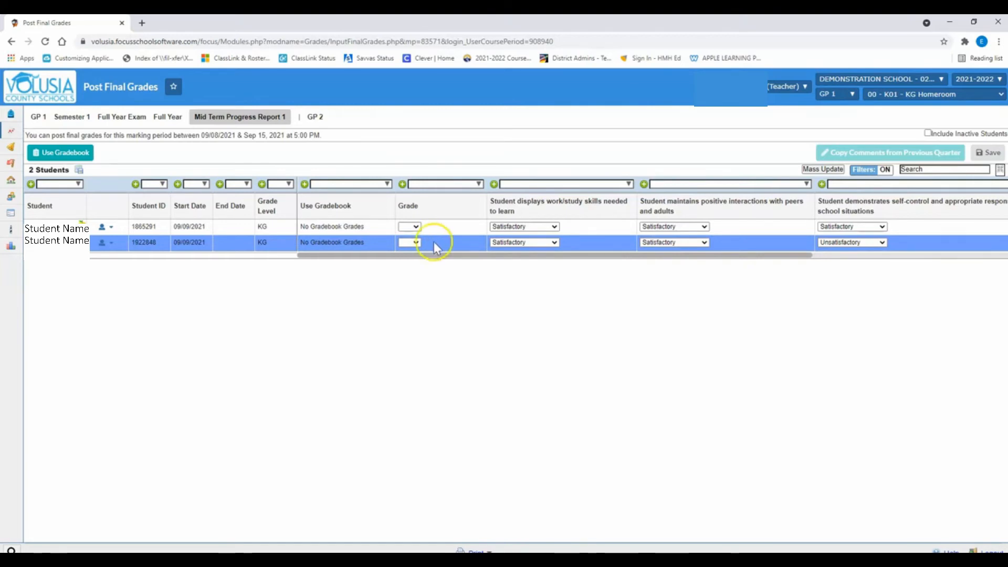
- Mass update the Grade field to E for all homeroom students and save the posted grades
click(822, 169)
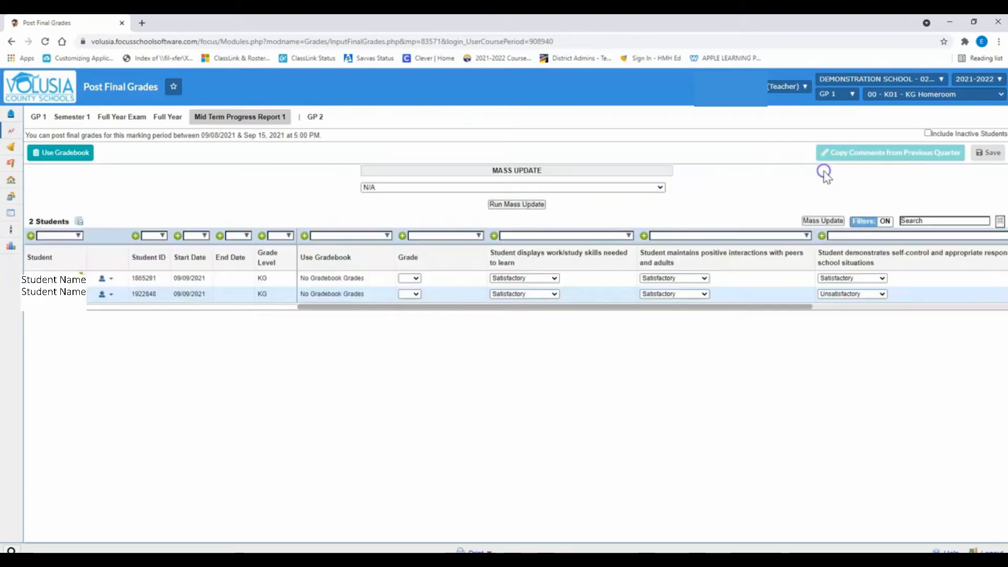
click(535, 186)
click(517, 218)
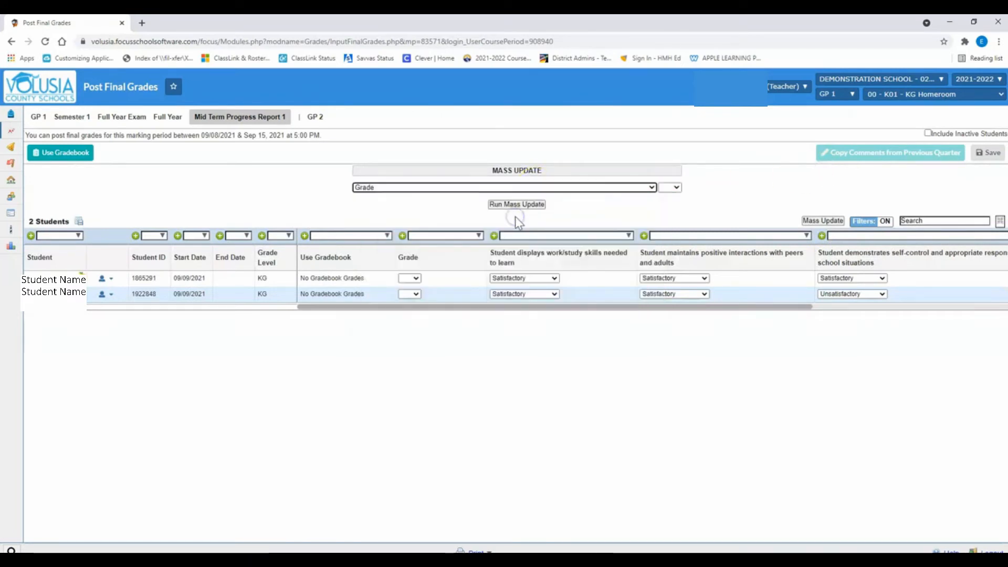
click(671, 188)
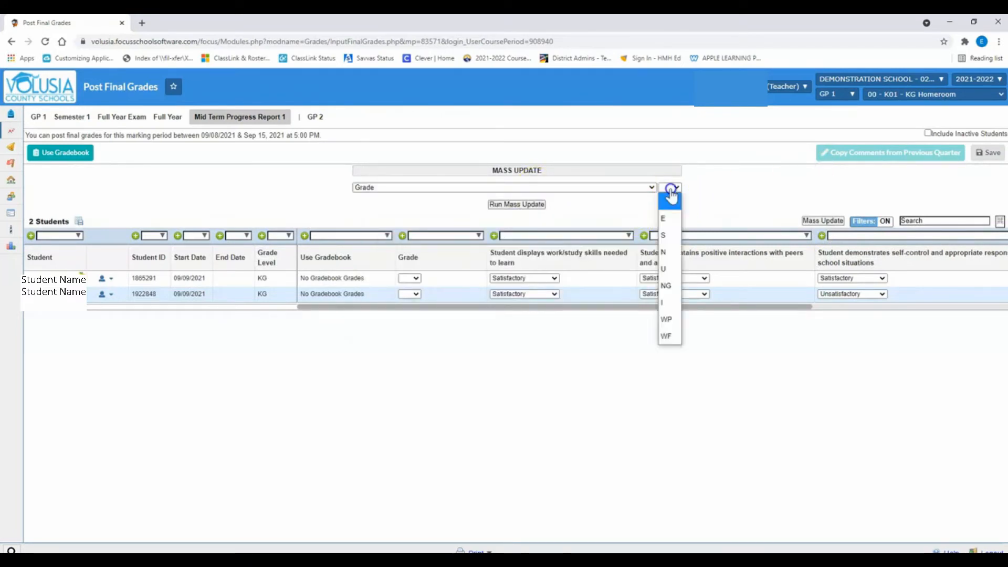
click(663, 222)
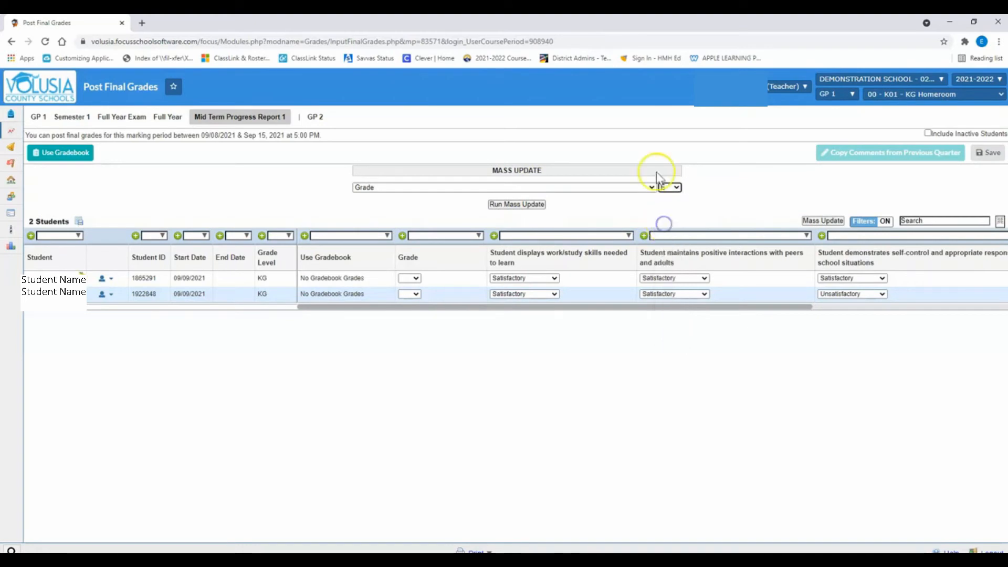
click(528, 210)
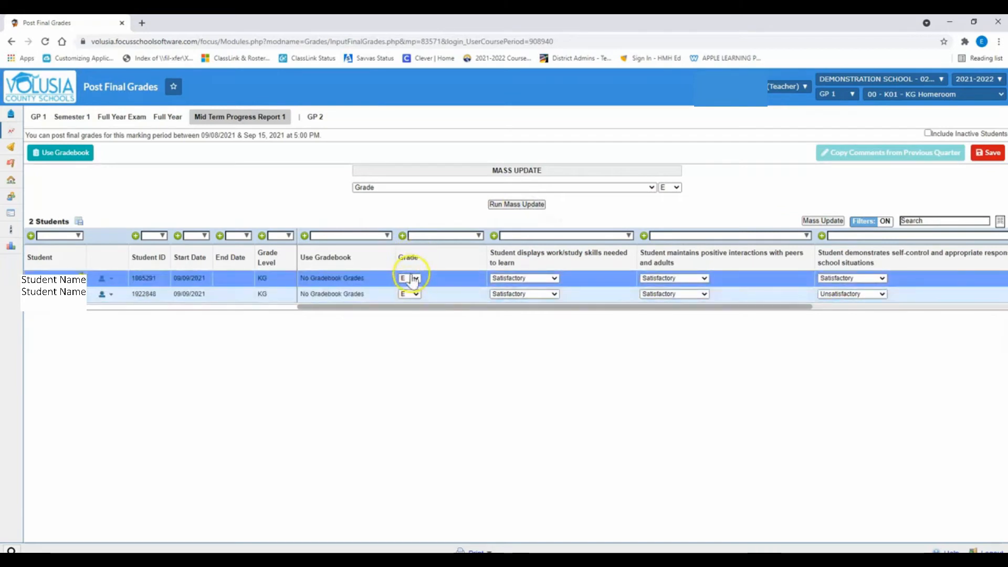
click(408, 297)
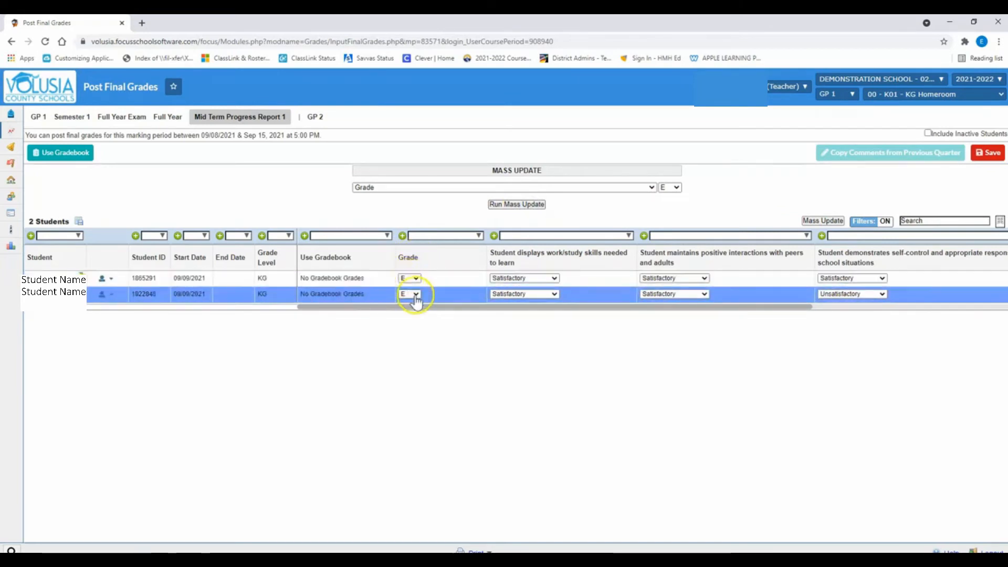
click(997, 153)
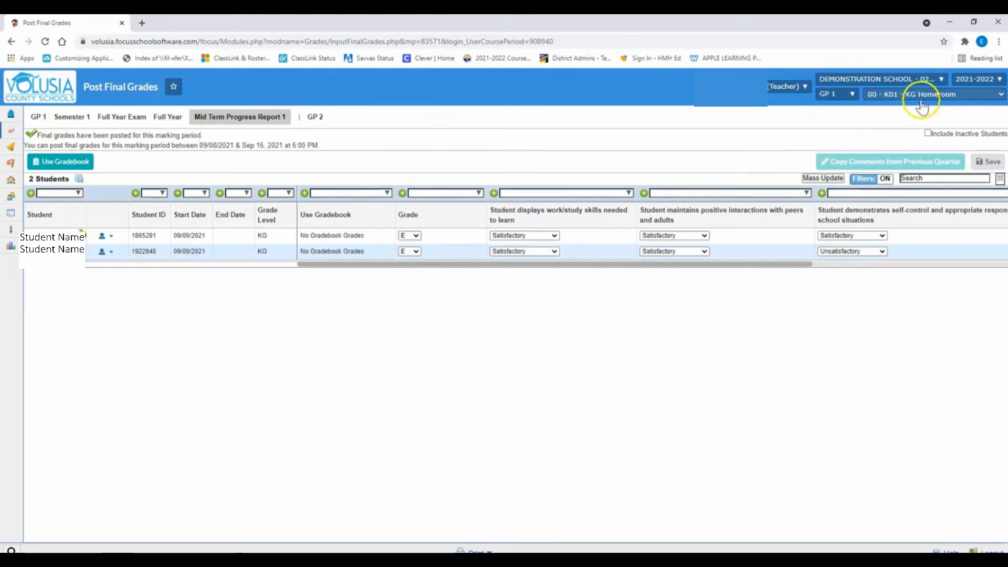
- Switch to the section 01 - K01 - LANG ARTS GRADE K and open its Mid Term Progress Report 1 grades
click(919, 96)
click(921, 138)
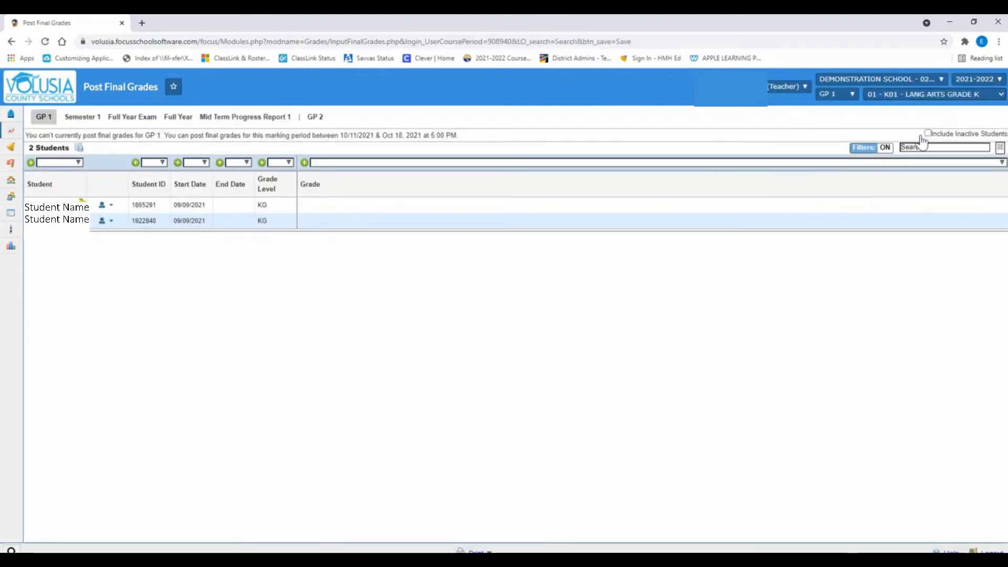
click(232, 124)
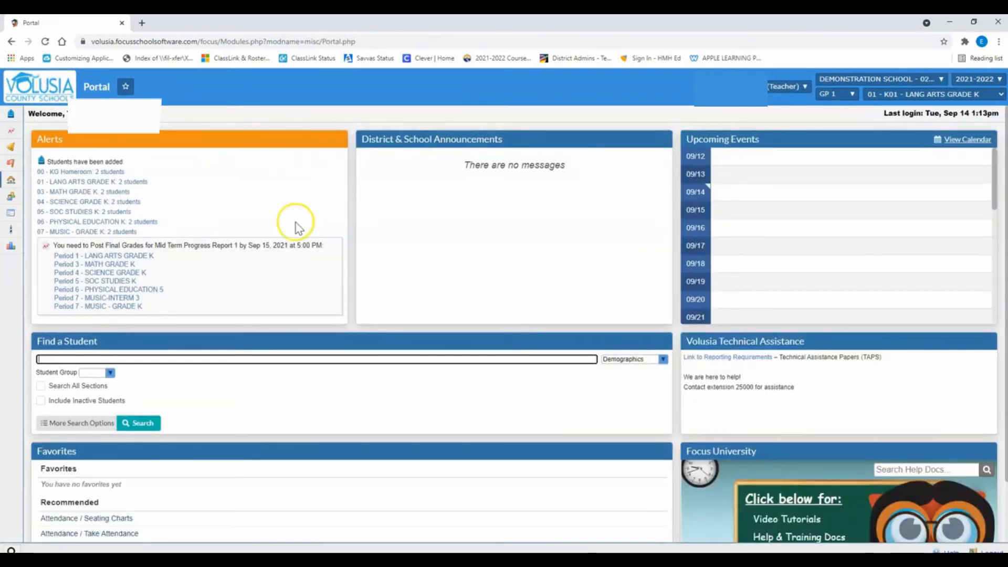
- Open Period 1 - LANG ARTS GRADE K from the portal's final grades alert and post the students' grades from the gradebook
click(90, 257)
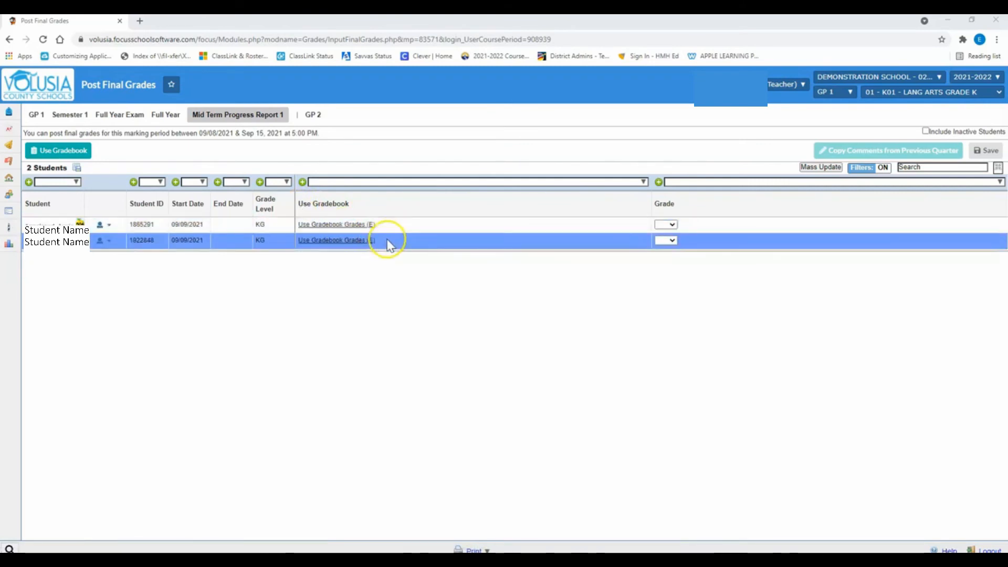
click(89, 152)
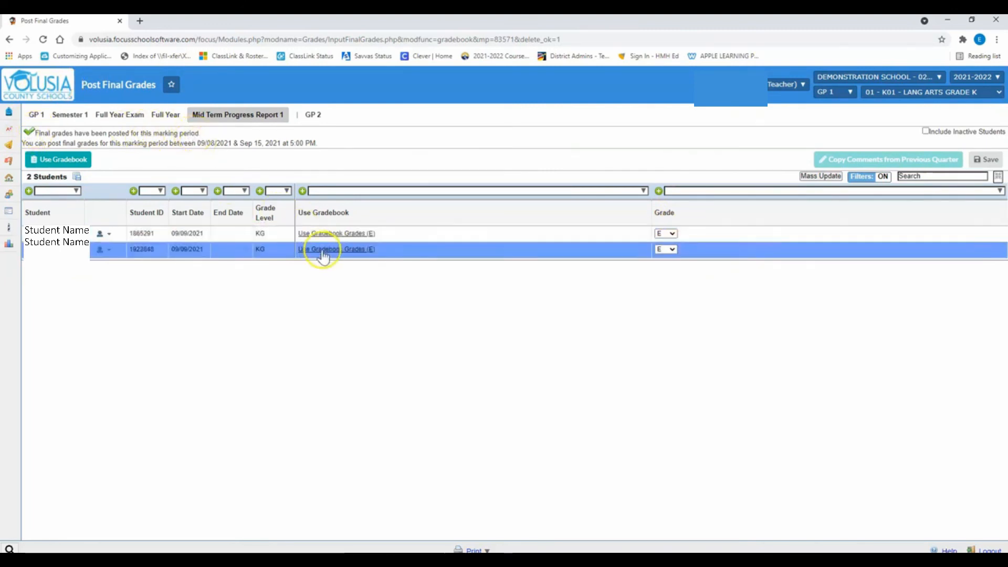
- Change the second student's Language Arts grade to N and save the posted grades
click(671, 249)
click(662, 314)
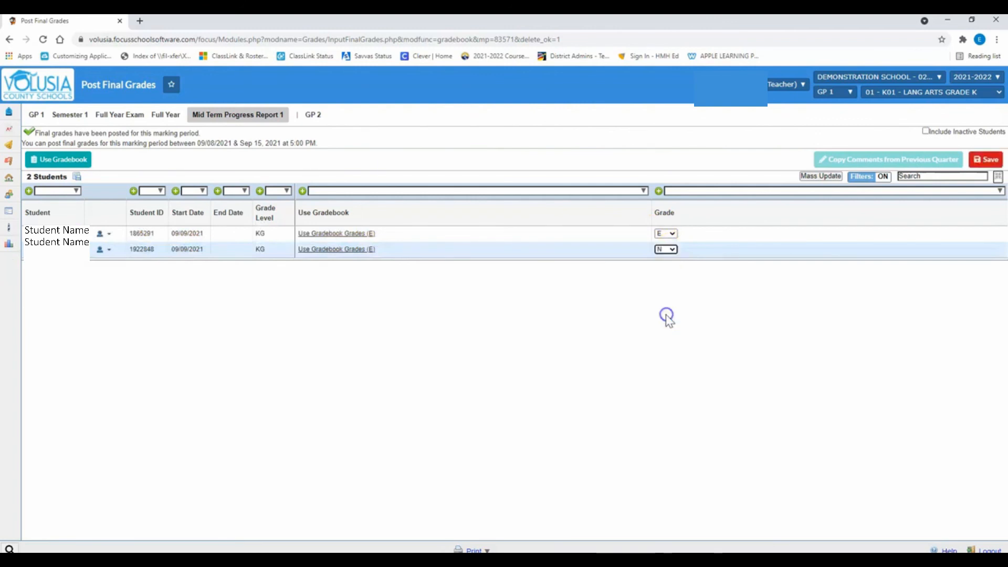
click(990, 163)
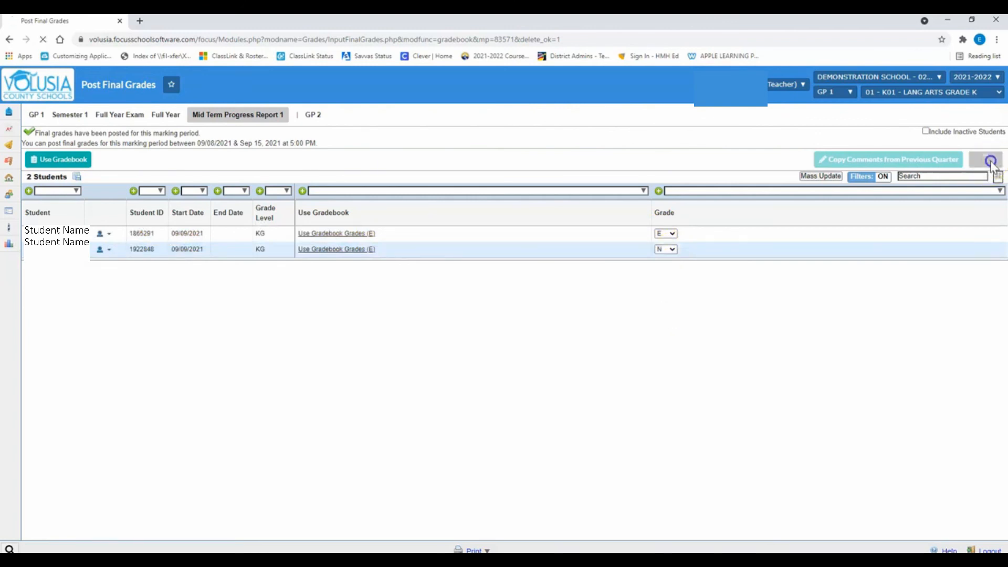